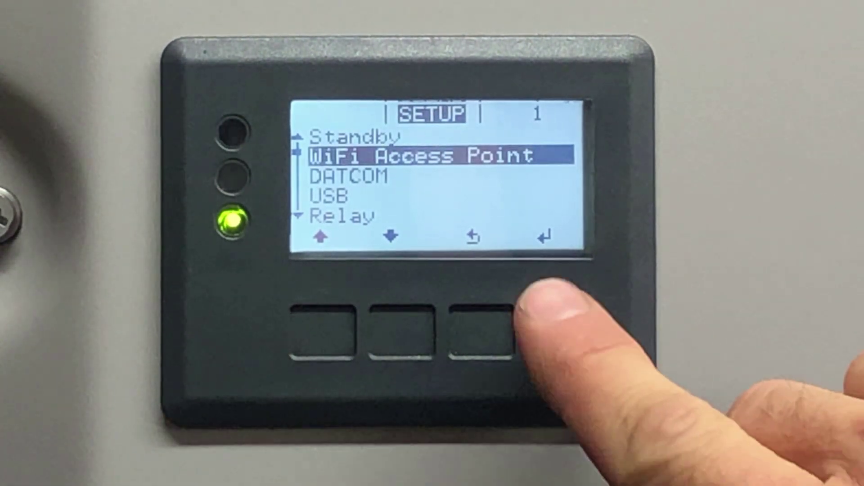
Turn on the inverter's WiFi Access Point under SETUP on the inverter display.
key("Return")
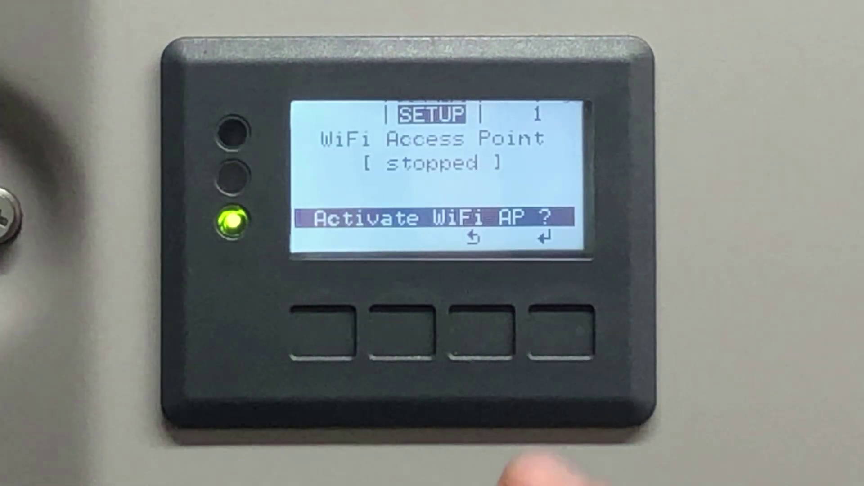
key("Return")
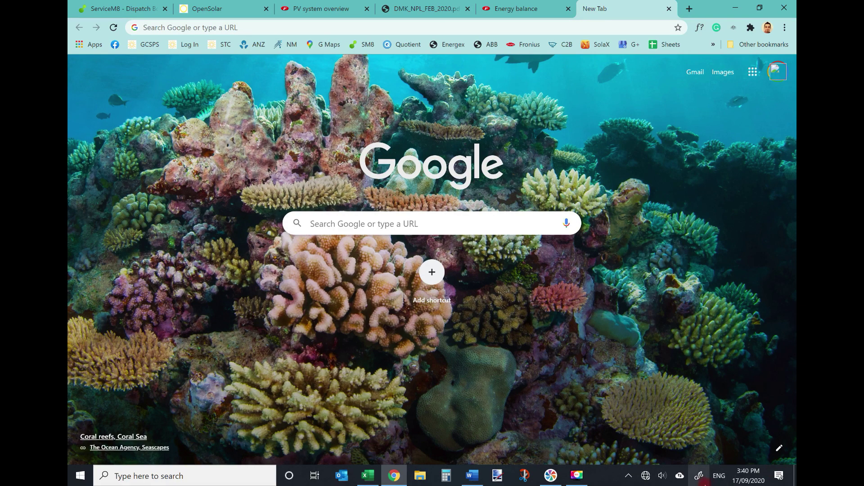
Join the FRONIUS Wi-Fi network from the taskbar, entering its security key.
left_click(642, 480)
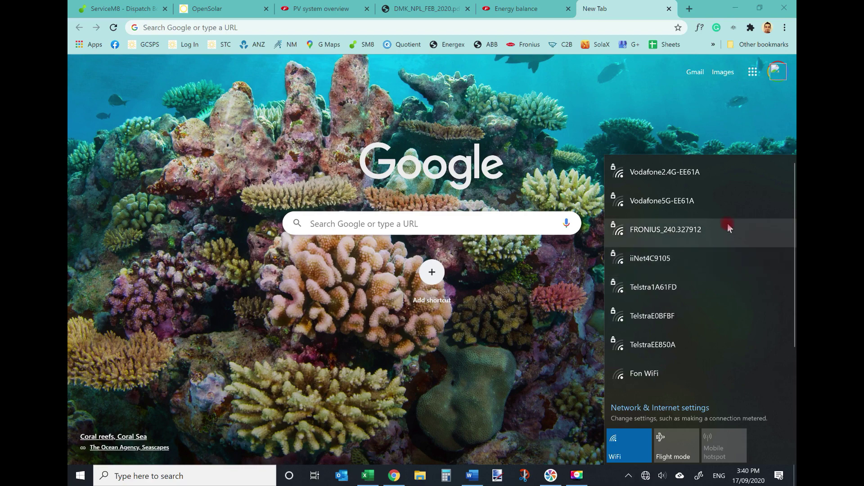
left_click(687, 230)
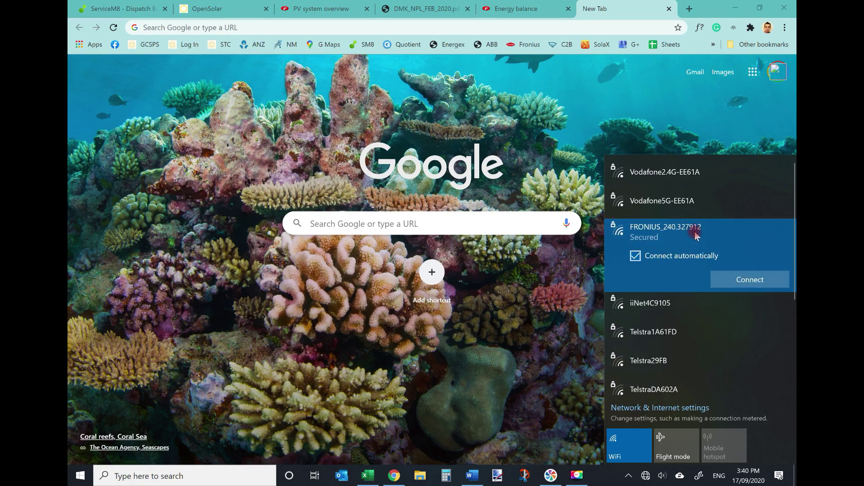
left_click(733, 276)
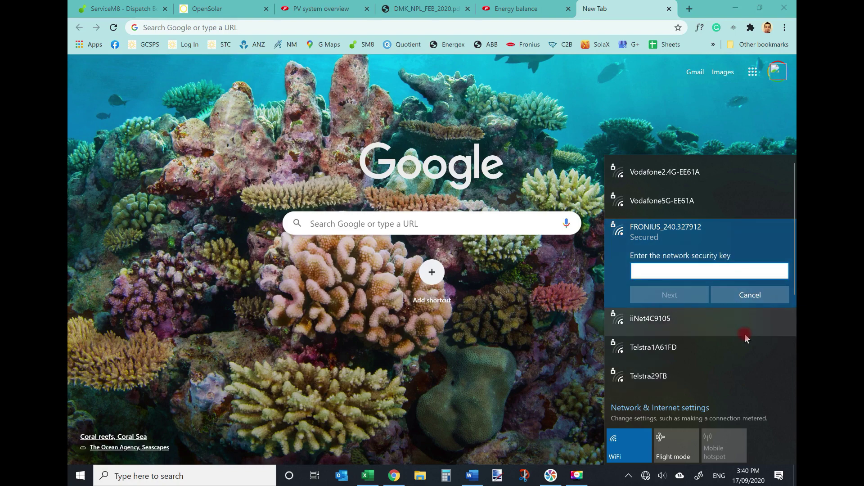
type("12345678")
left_click(700, 295)
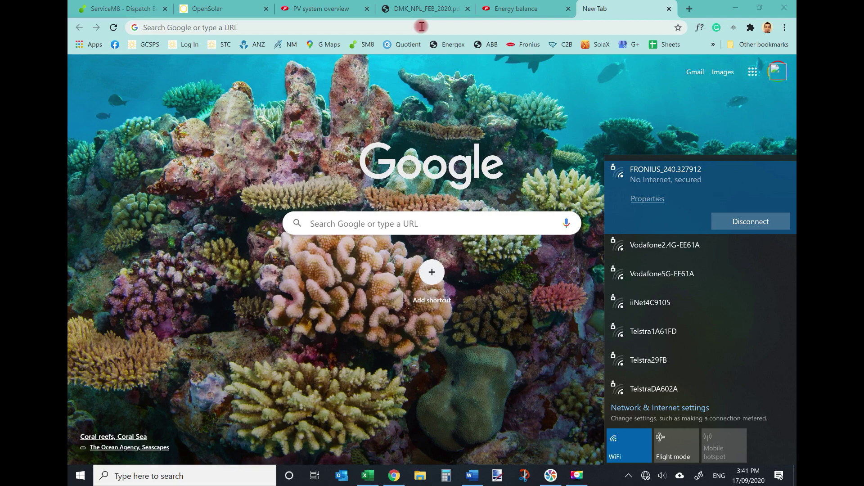
Enter 192.168.250.181 in Chrome's address bar.
left_click(587, 27)
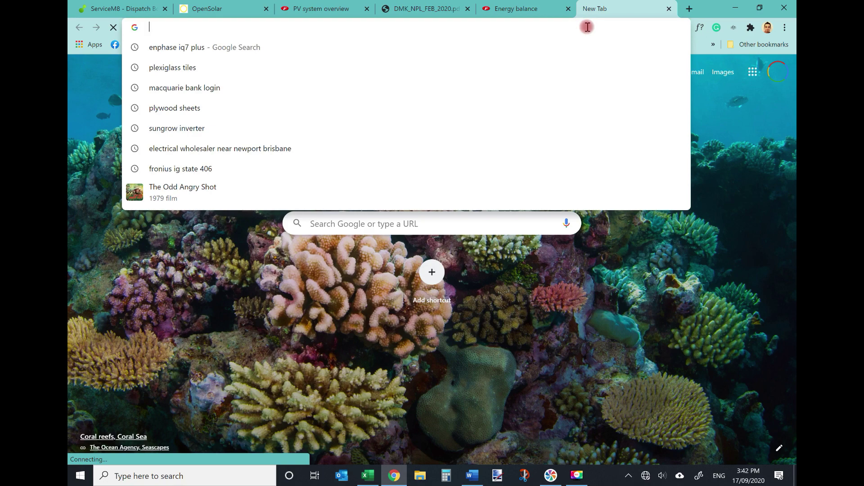
type("192.1")
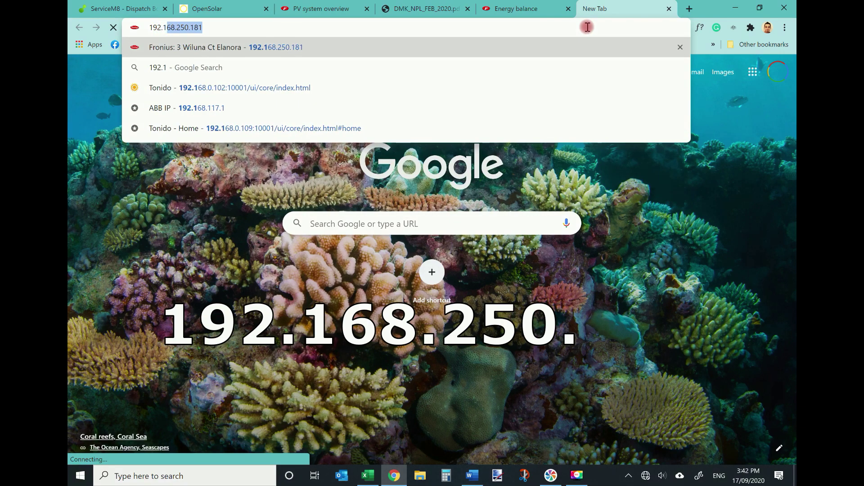
type("68.")
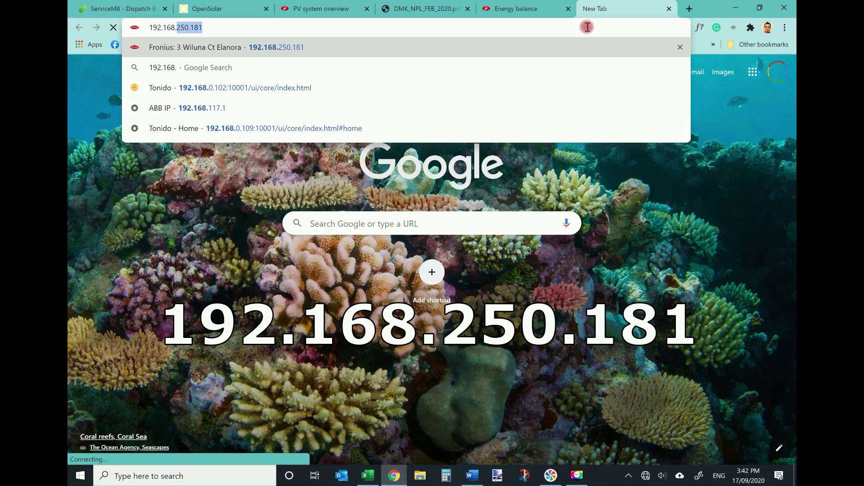
type("250.")
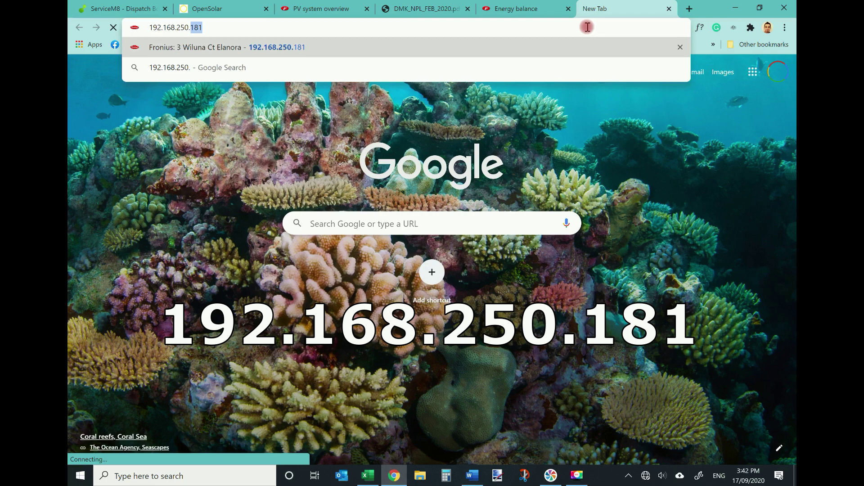
type("181/#/startpage")
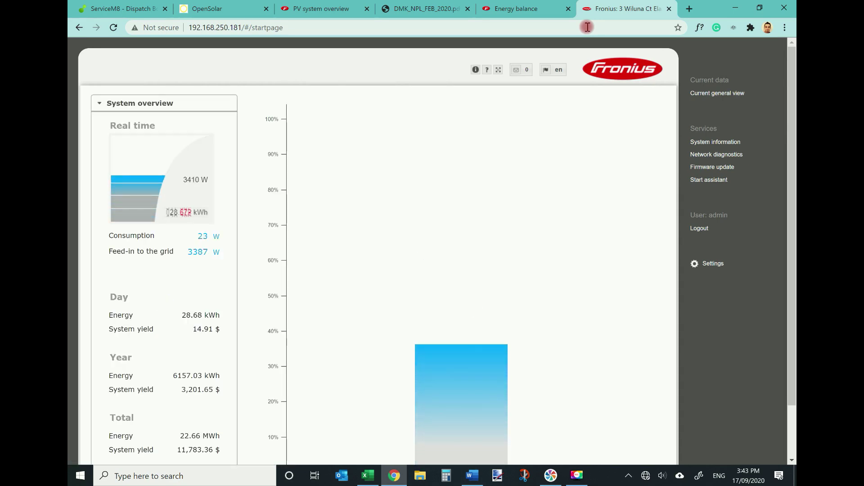
Go to the Datamanager Settings and open the LOAD MANAGEMENT section.
left_click(714, 265)
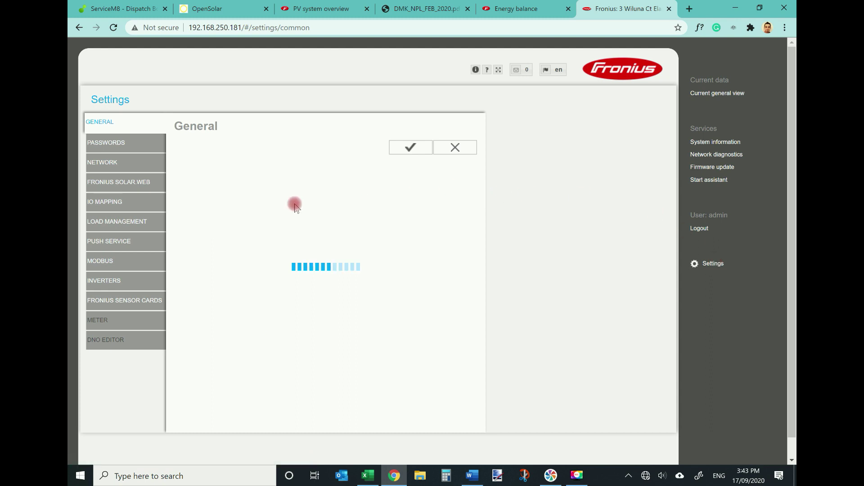
left_click(153, 225)
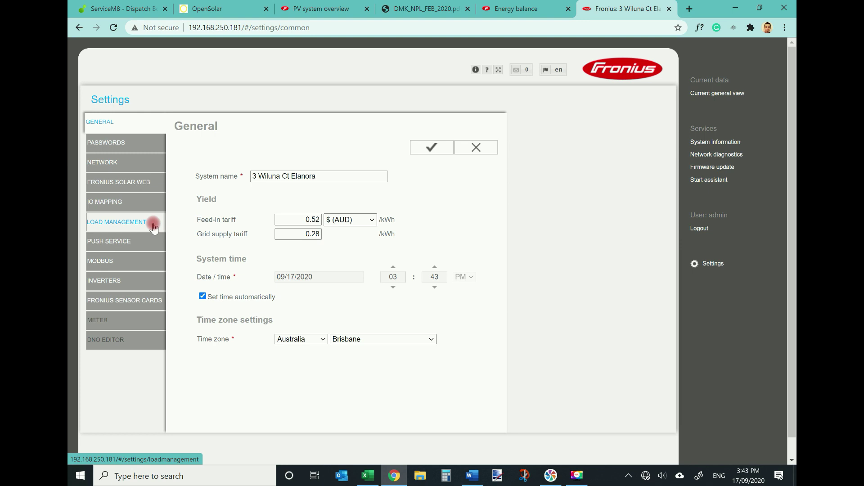
left_click(153, 225)
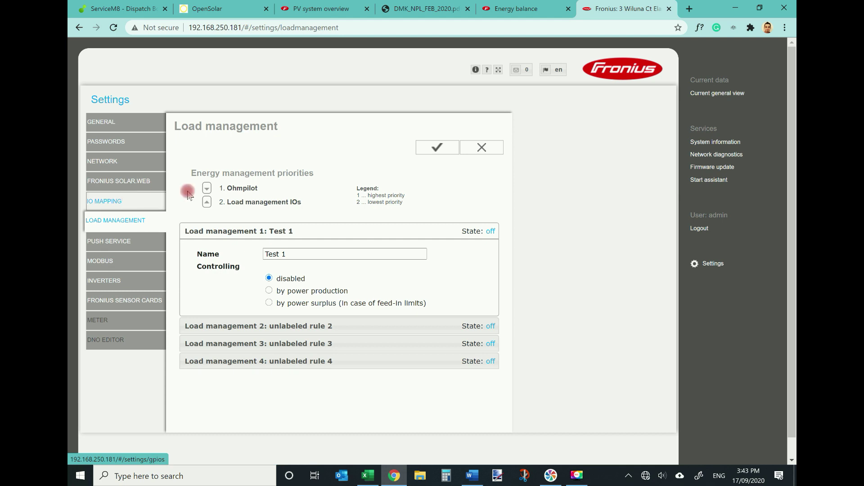
Rename rule 1 from 'Test 1' to 'Hot Water', controlled by power surplus with a Feed In threshold.
left_click(270, 254)
triple_click(270, 254)
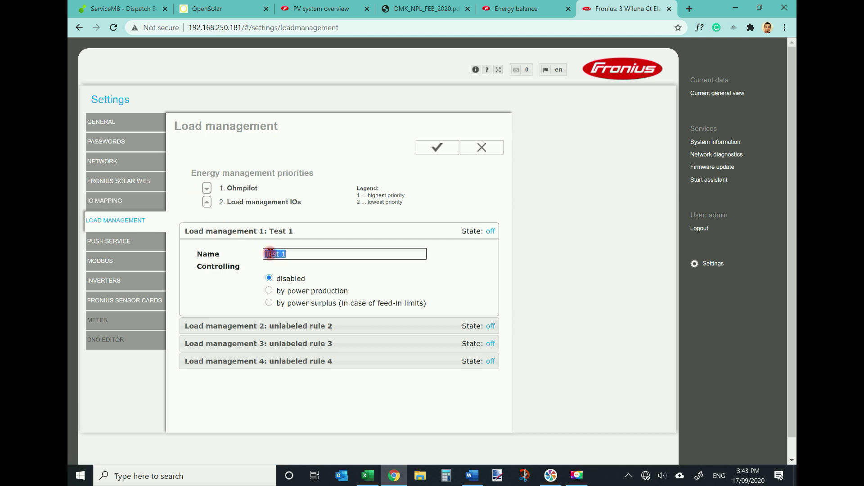
type("Hot Water")
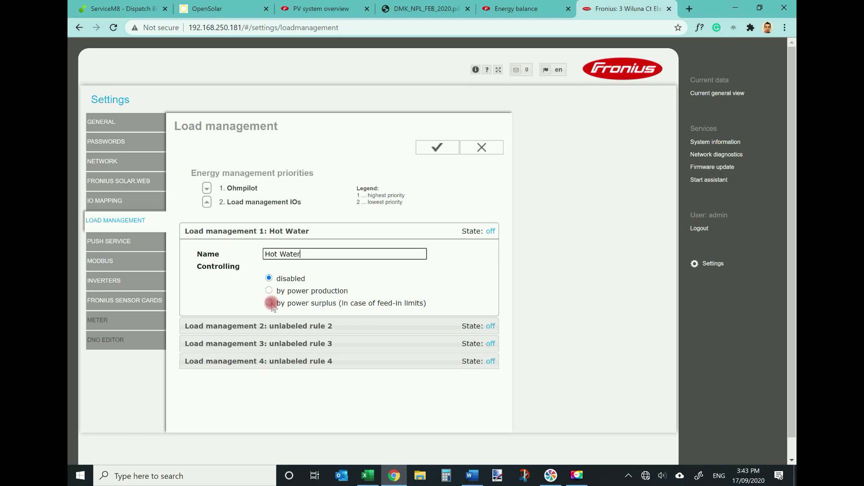
left_click(269, 303)
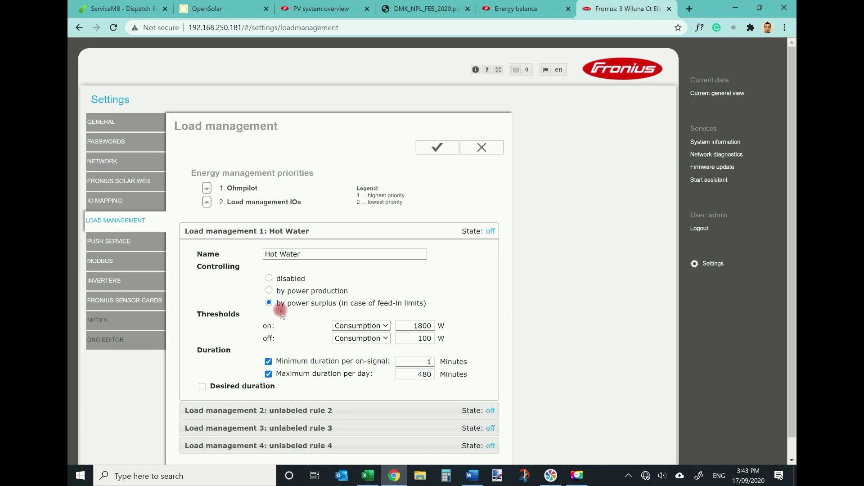
left_click(383, 332)
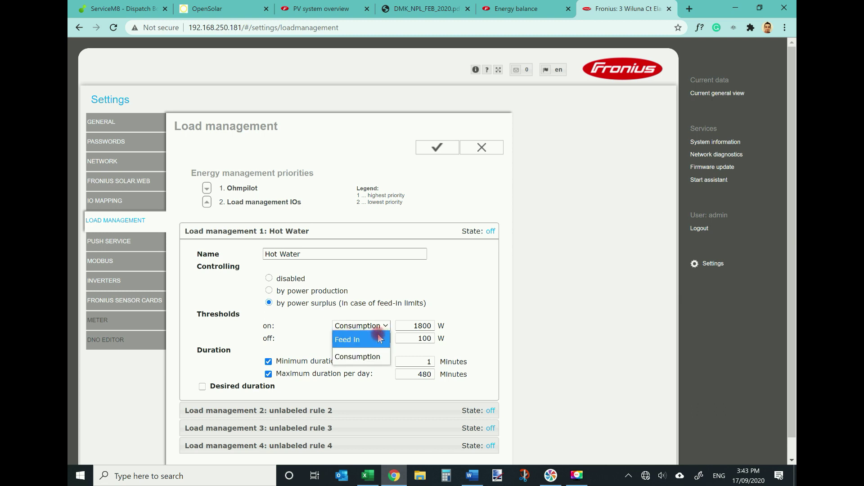
left_click(380, 339)
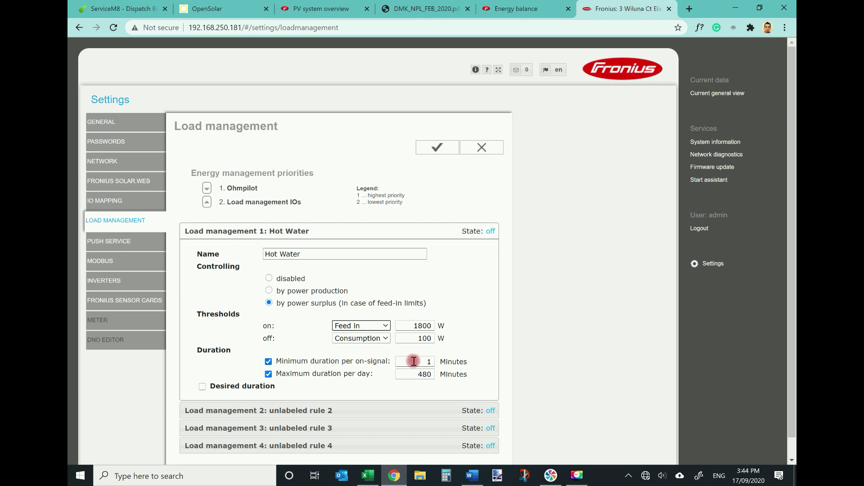
Raise the rule's daily maximum duration from 480 to 720 minutes.
left_click_drag(417, 361, 431, 361)
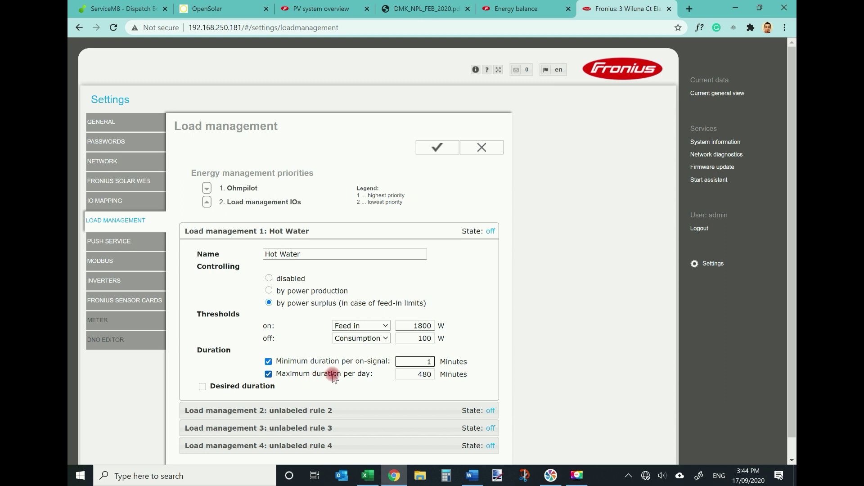
double_click(424, 374)
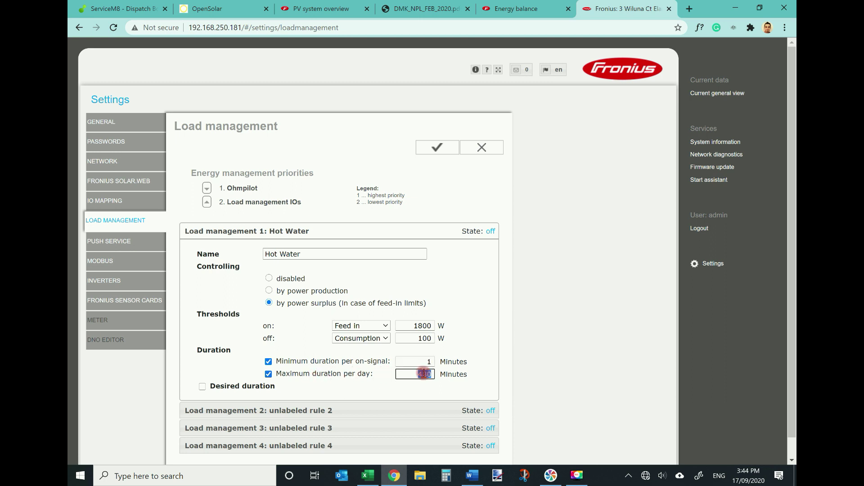
type("720")
left_click(444, 382)
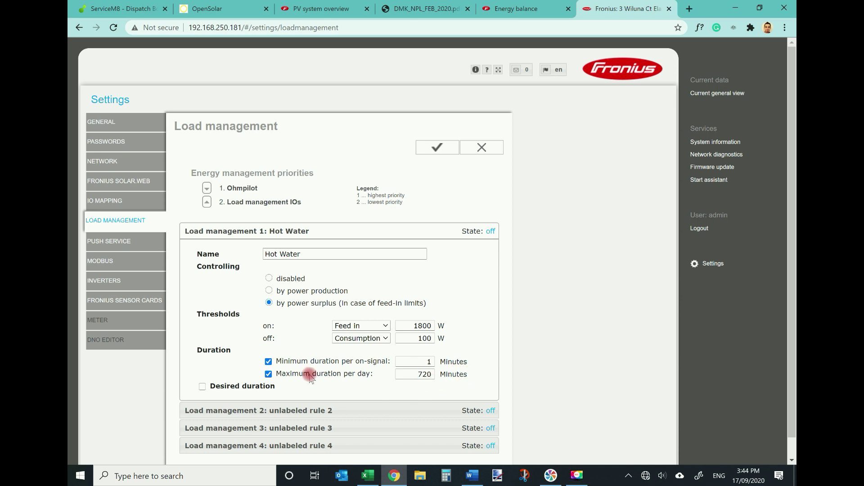
Enable Desired duration of 340 minutes per day, finishing by 06:00 PM.
left_click(201, 387)
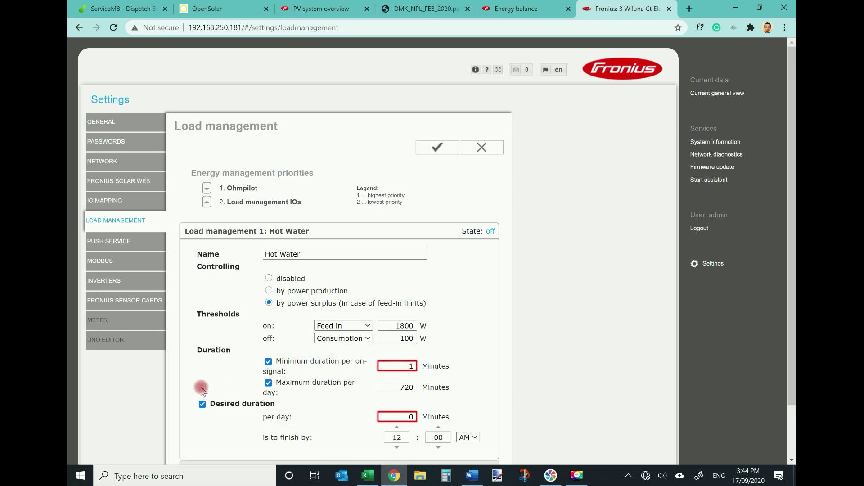
left_click(416, 417)
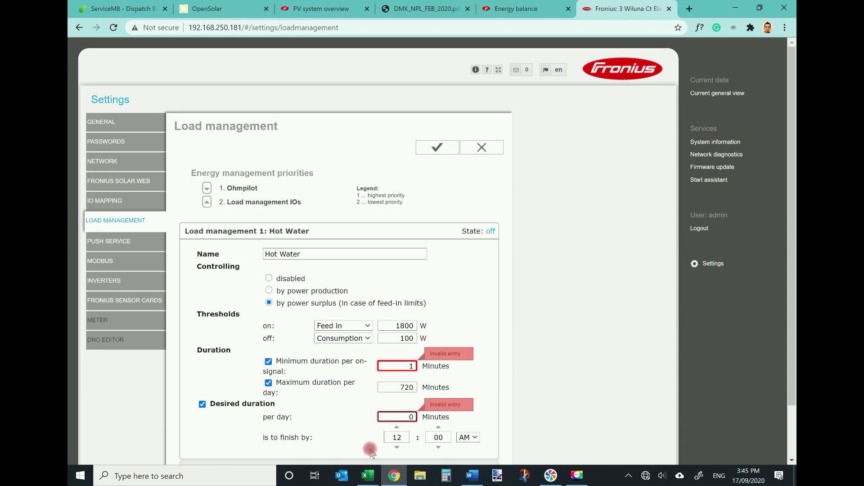
type("34")
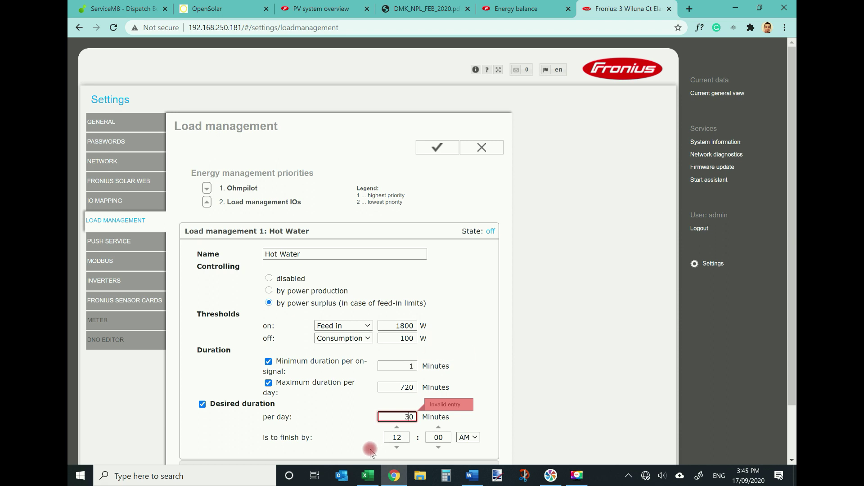
left_click(396, 428)
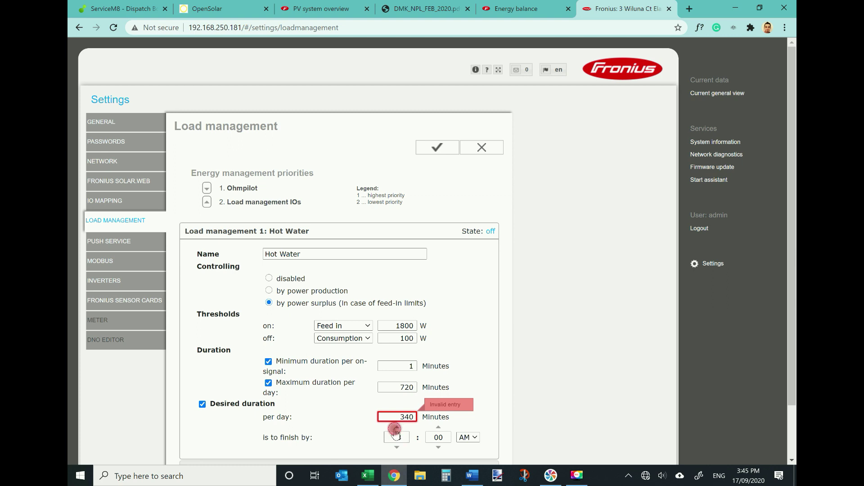
left_click(467, 437)
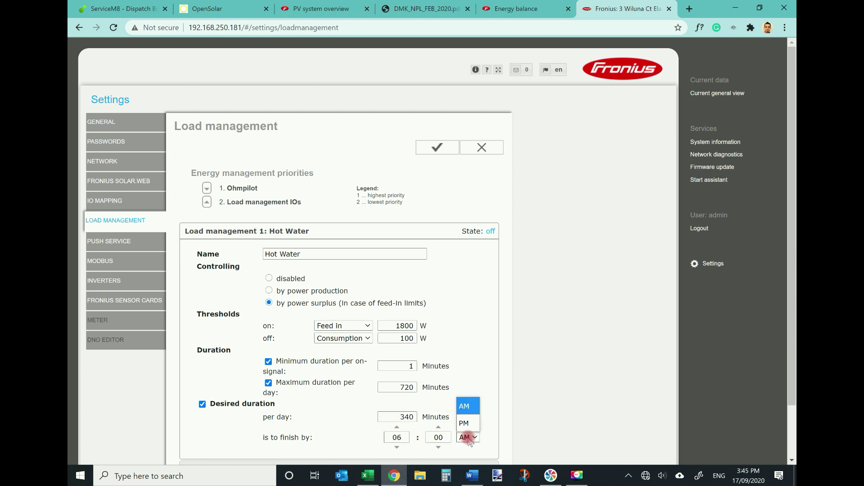
left_click(467, 423)
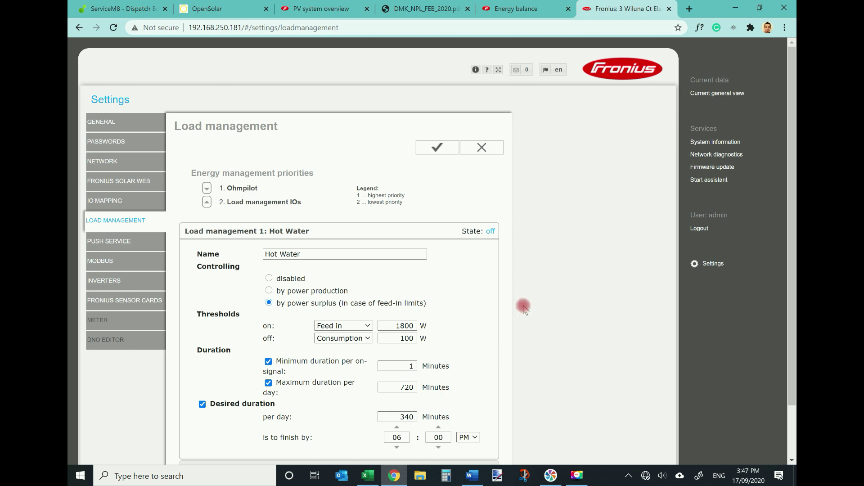
Save the load management settings, confirm with OK, and check Hot Water shows State on.
left_click(437, 147)
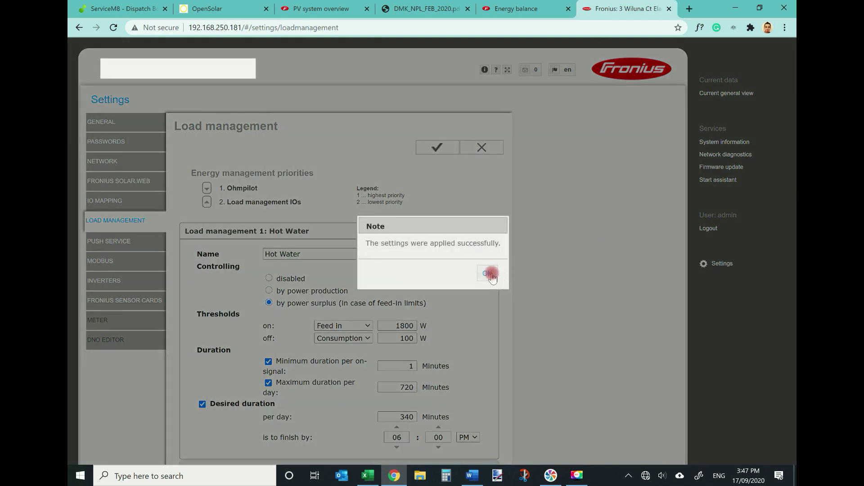
left_click(488, 274)
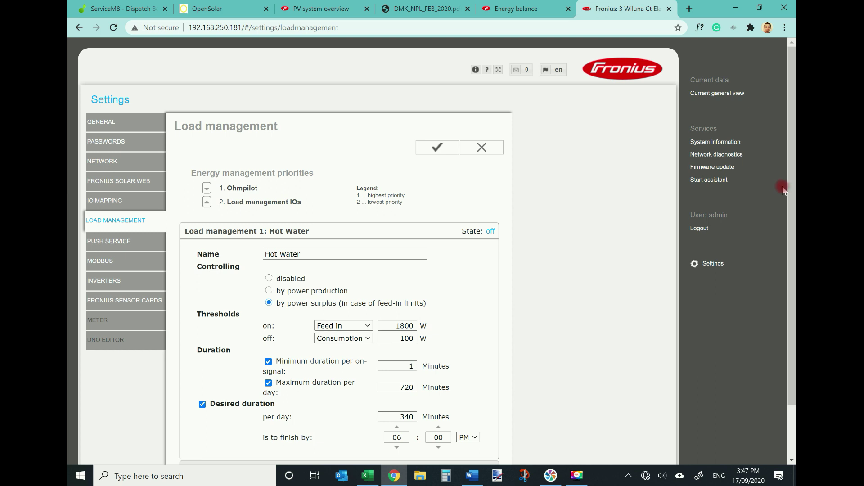
left_click_drag(789, 195, 793, 246)
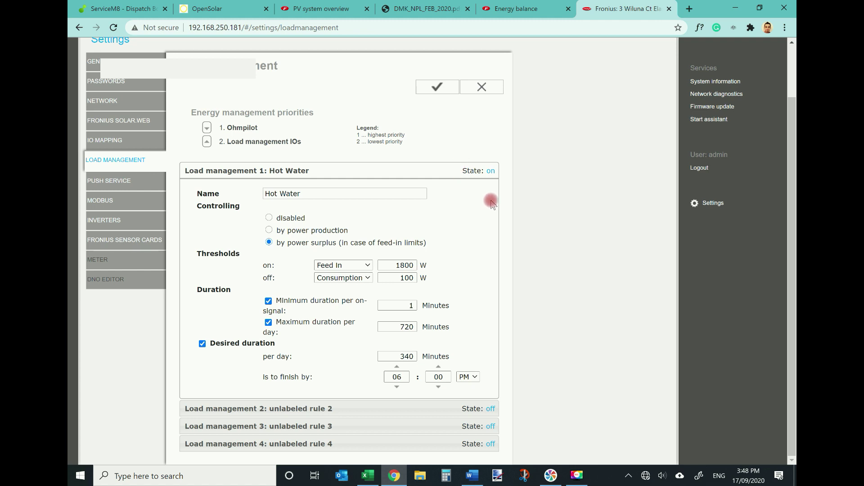
scroll(491, 204, "up", 2)
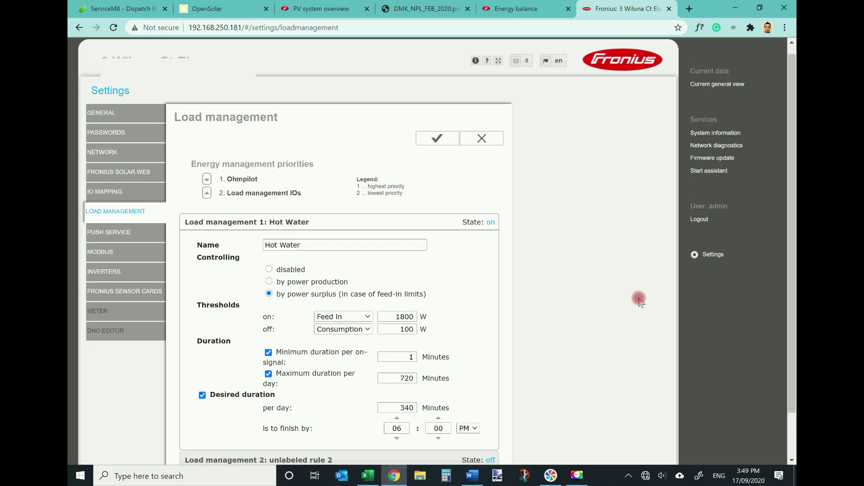